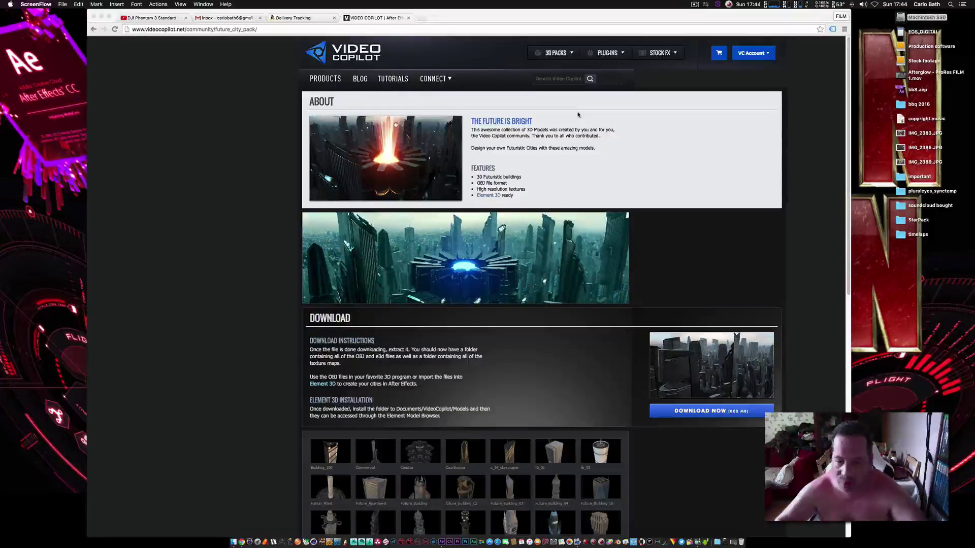
Step: Bring Chrome forward and scroll the Video Copilot Future City Pack page to its Download section
drag(556, 24, 554, 23)
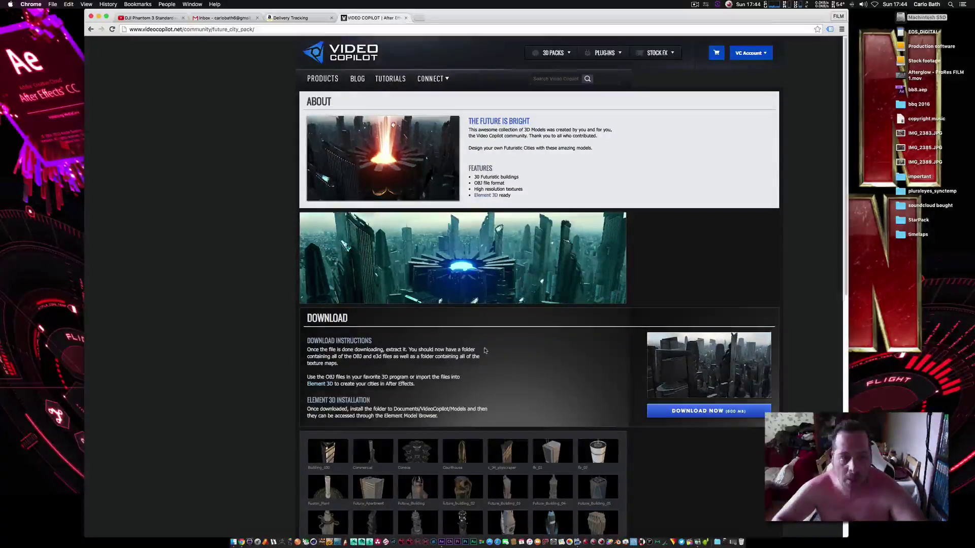
scroll(539, 284, down, 2)
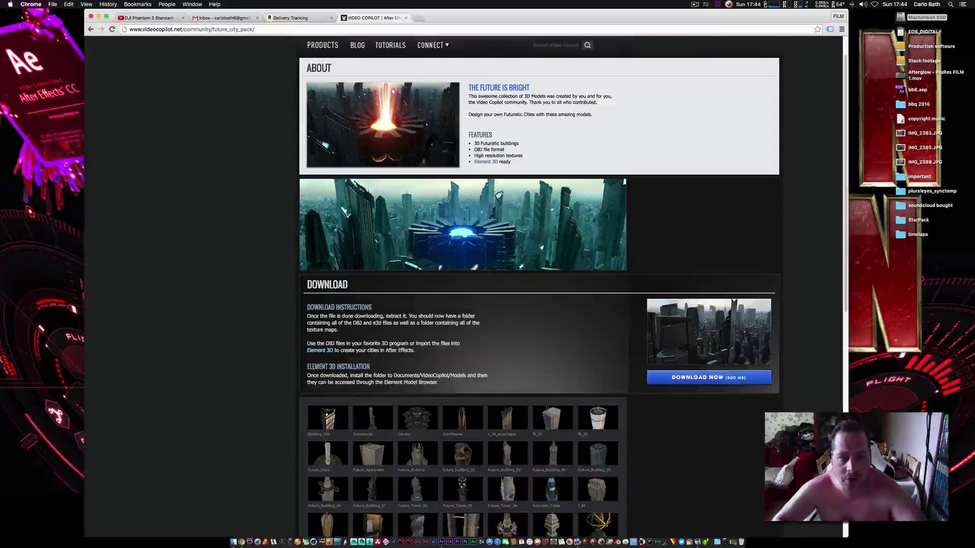
scroll(446, 282, up, 1)
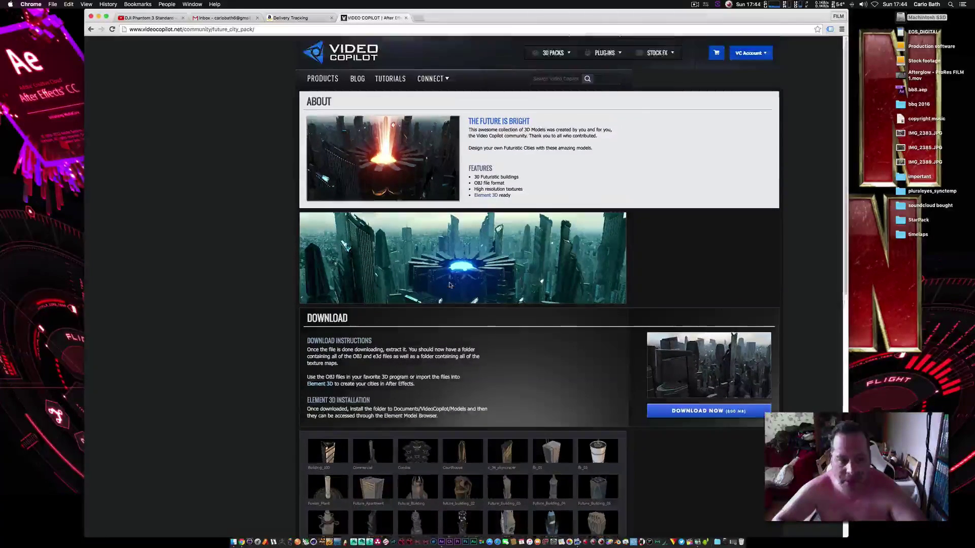
scroll(457, 295, up, 1)
scroll(518, 340, down, 4)
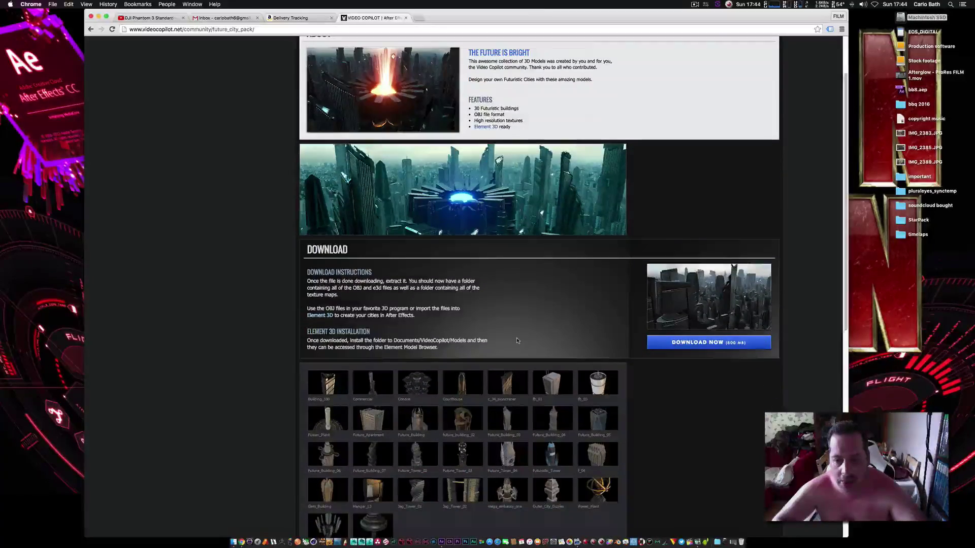
scroll(516, 342, down, 8)
scroll(460, 398, up, 2)
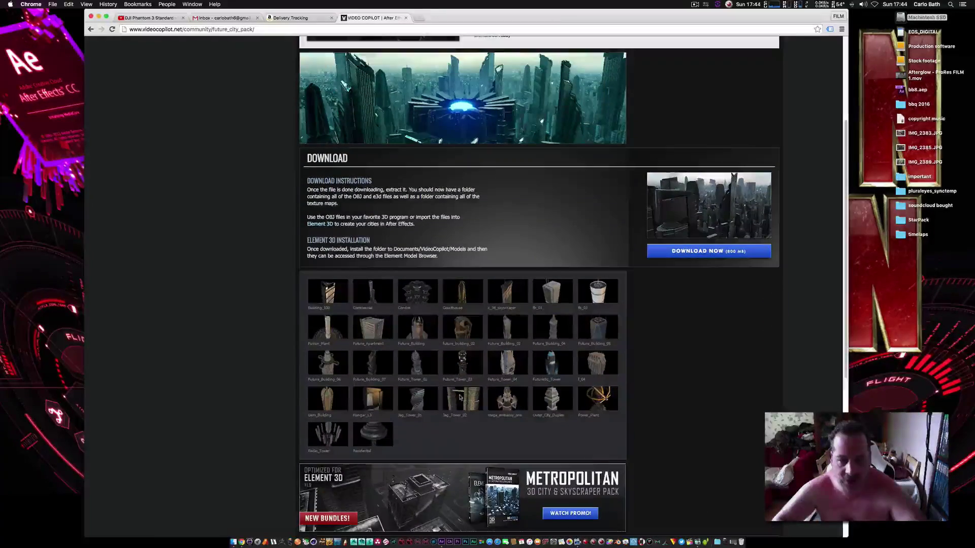
Step: Download Futuristic_Buildings_1.zip with Download Now, then minimize Chrome once it finishes
click(703, 253)
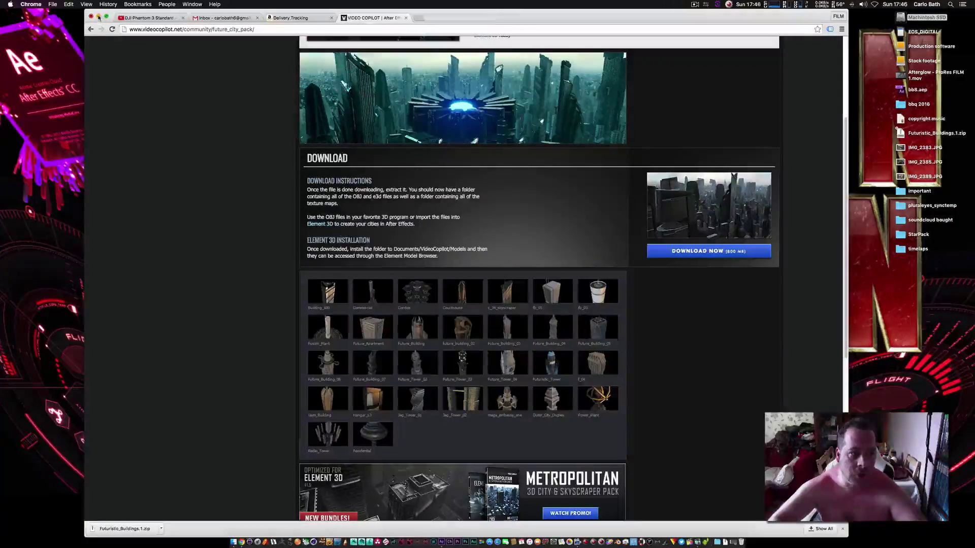
click(98, 17)
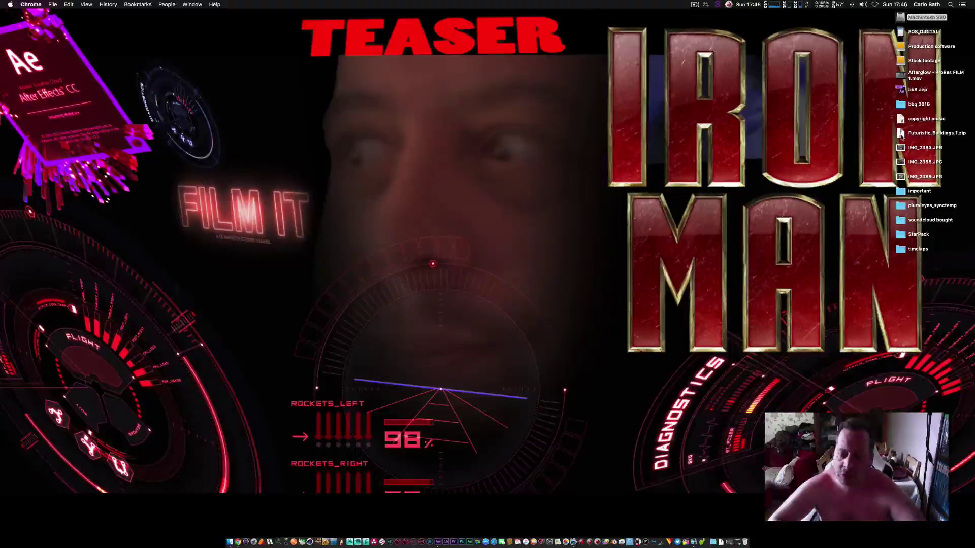
Step: Expand Futuristic_Buildings_1.zip from the desktop in Archive Utility, moving the progress window aside
click(901, 135)
double_click(901, 135)
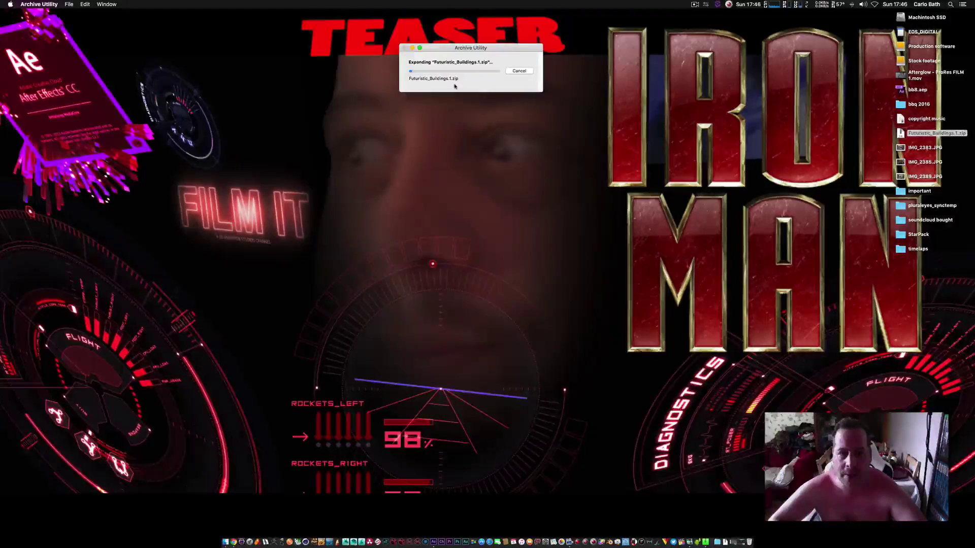
drag(437, 47, 683, 177)
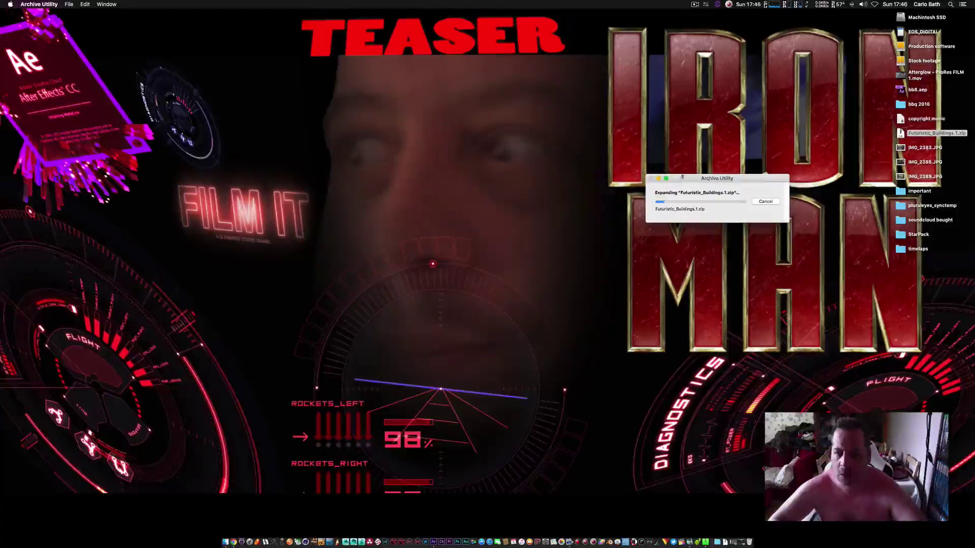
Step: Open the hard drive in Finder and navigate to Documents > VideoCopilot > Models
double_click(900, 18)
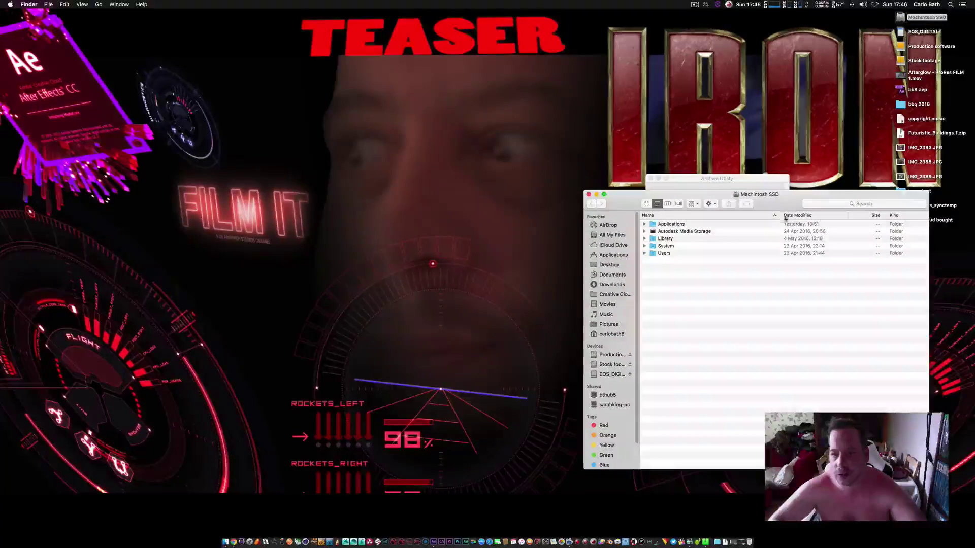
click(611, 274)
drag(785, 201, 313, 148)
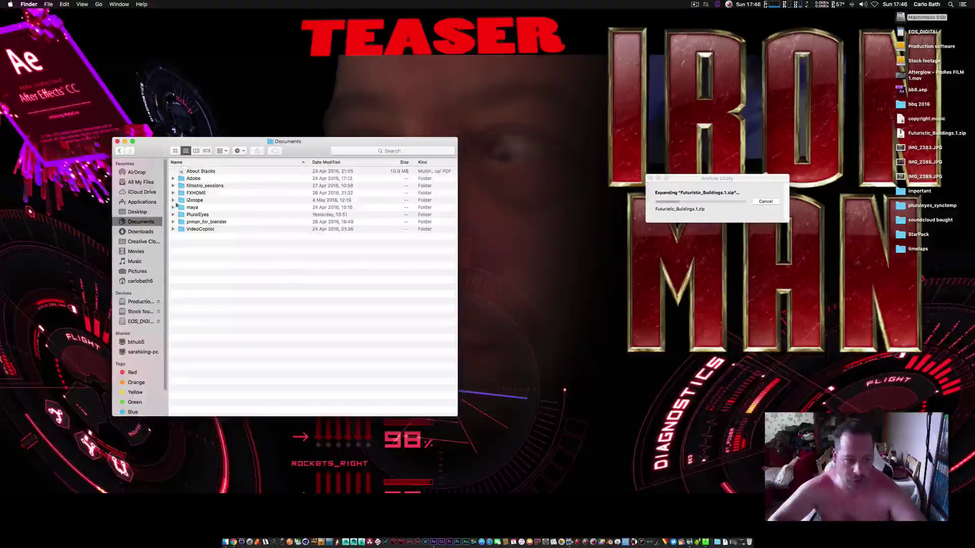
double_click(197, 229)
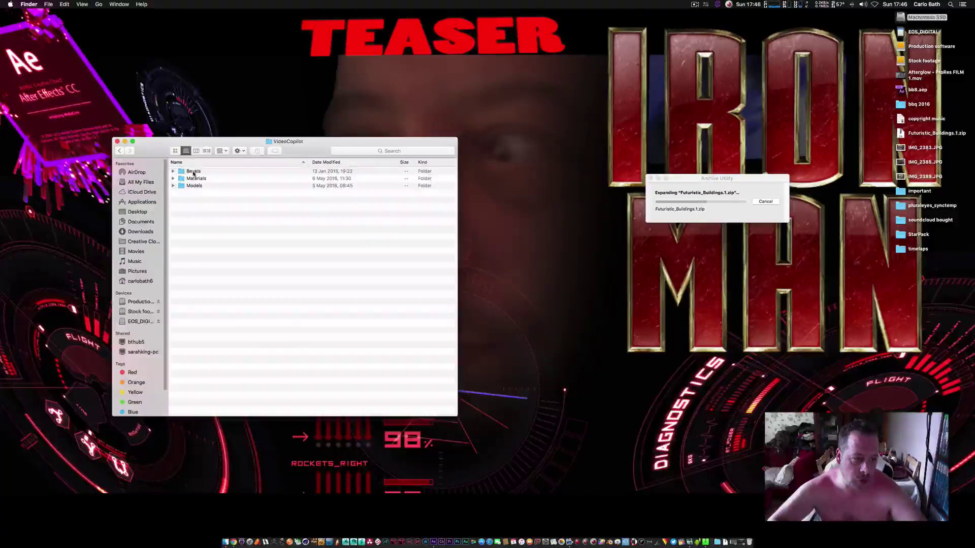
double_click(191, 186)
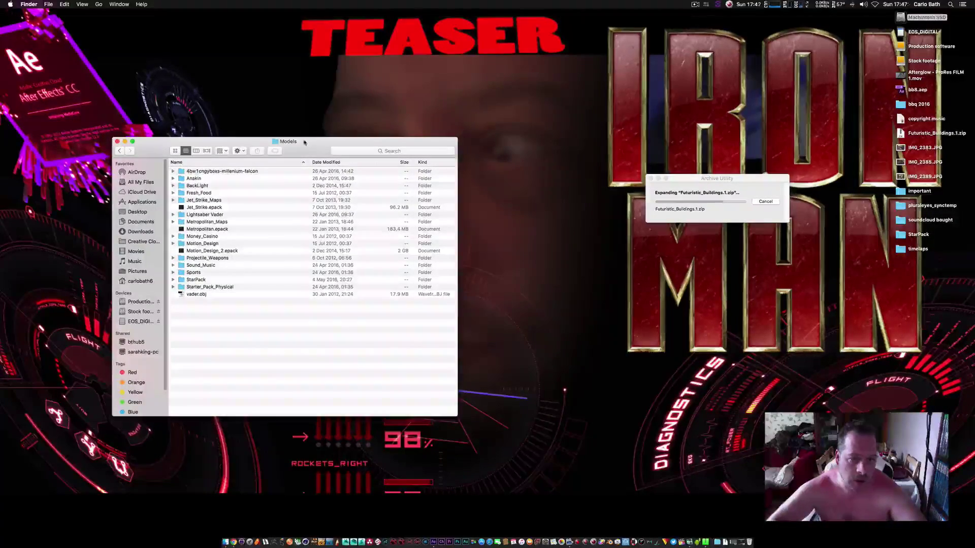
Step: Drag the Futuristic_Buildings desktop folder into Models, then switch to After Effects
drag(303, 142, 401, 111)
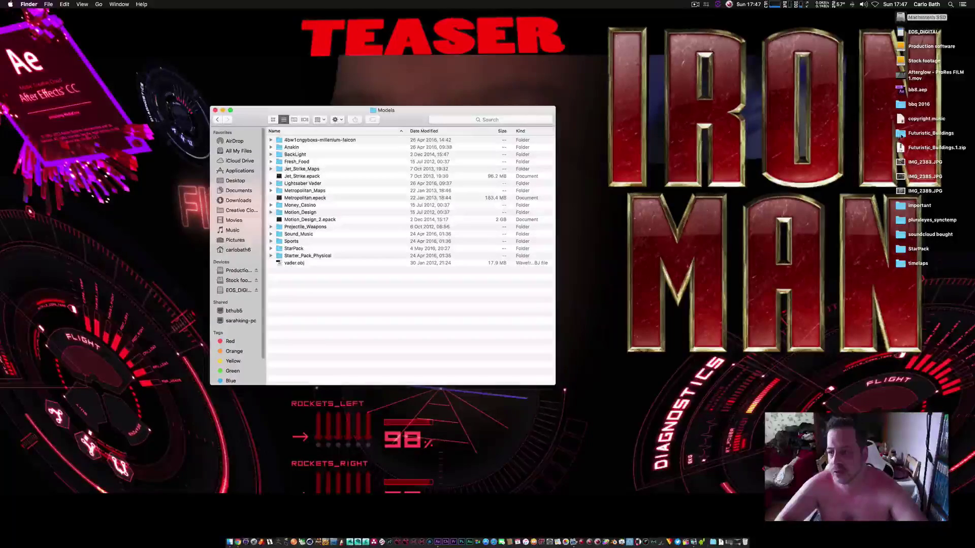
drag(899, 135, 327, 311)
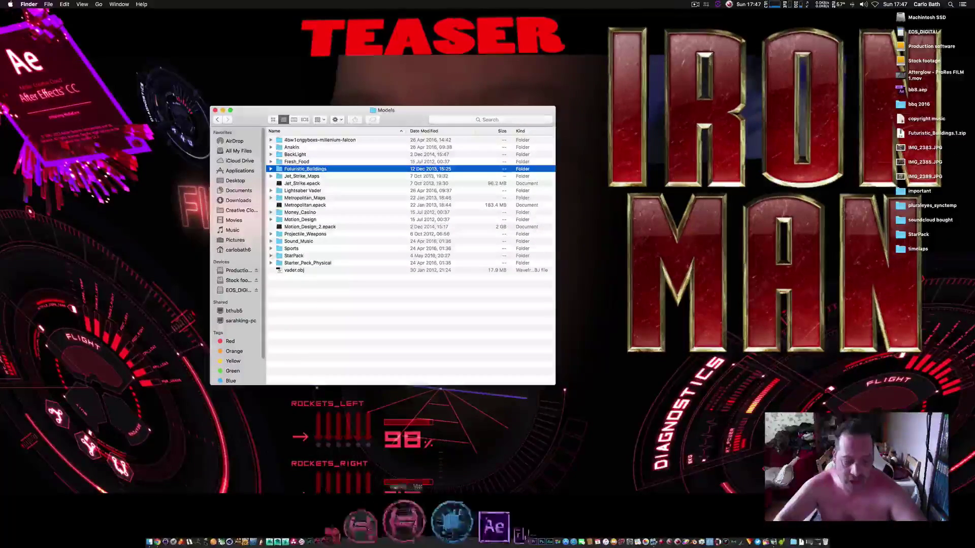
click(435, 528)
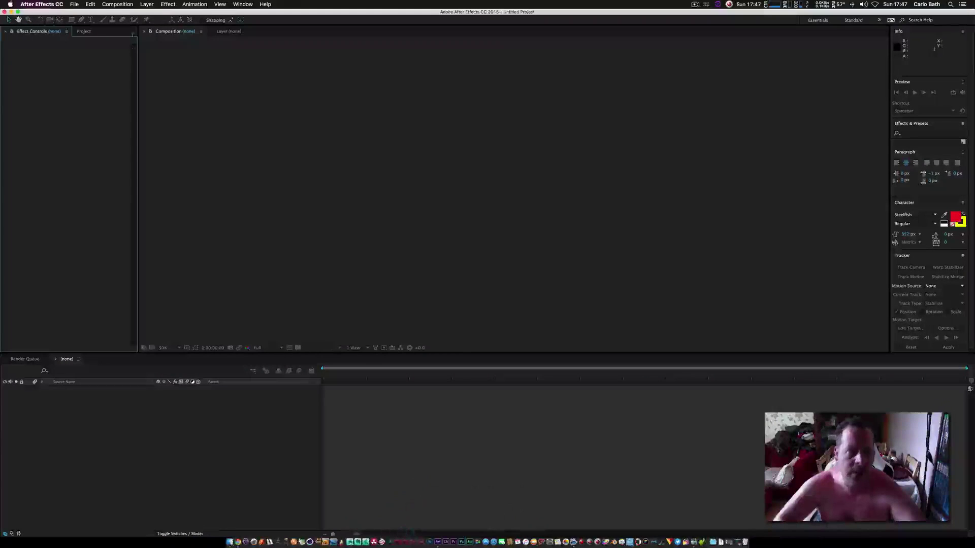
Step: Create a new composition with the default settings
click(146, 4)
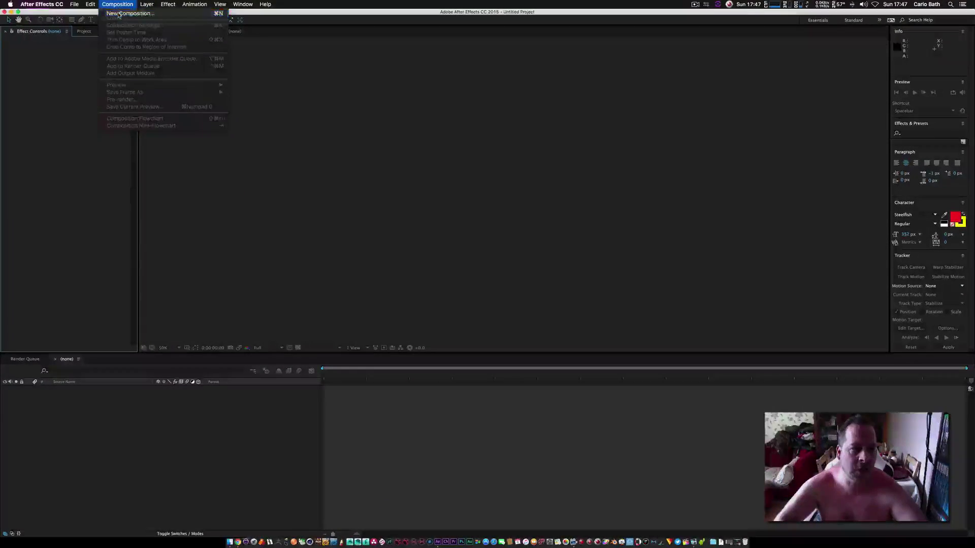
click(130, 13)
click(563, 297)
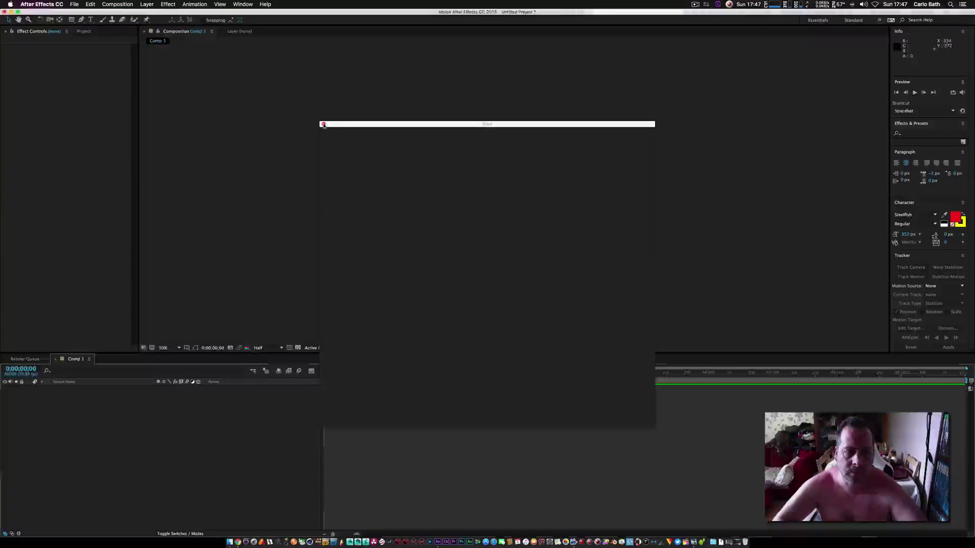
Step: Add a new solid layer and apply the Video Copilot Element effect to it
click(147, 5)
mouse_move(152, 14)
click(253, 23)
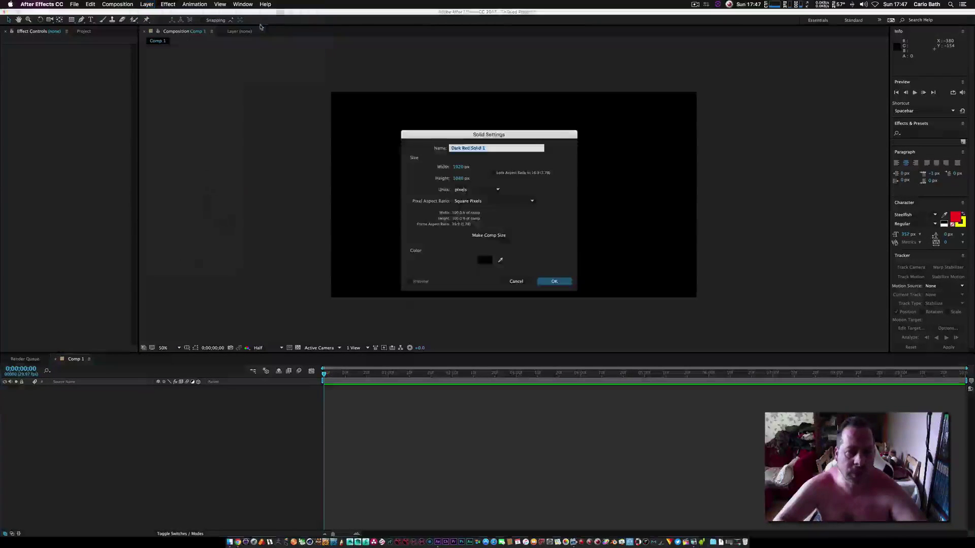
click(550, 282)
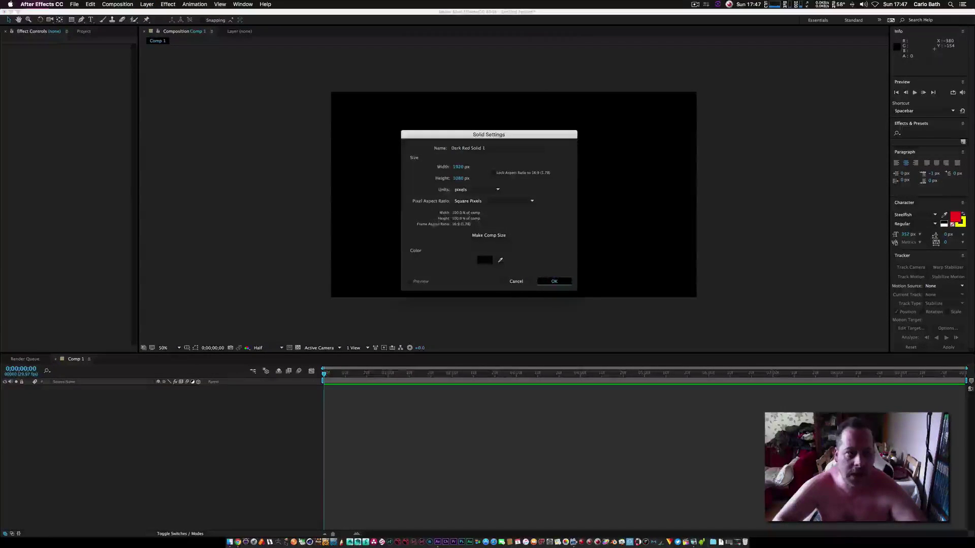
click(168, 4)
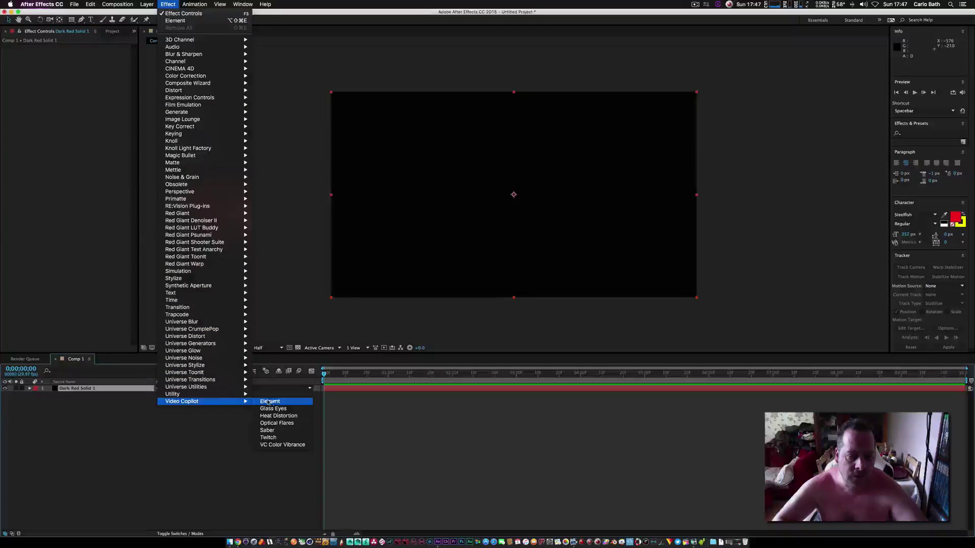
click(275, 401)
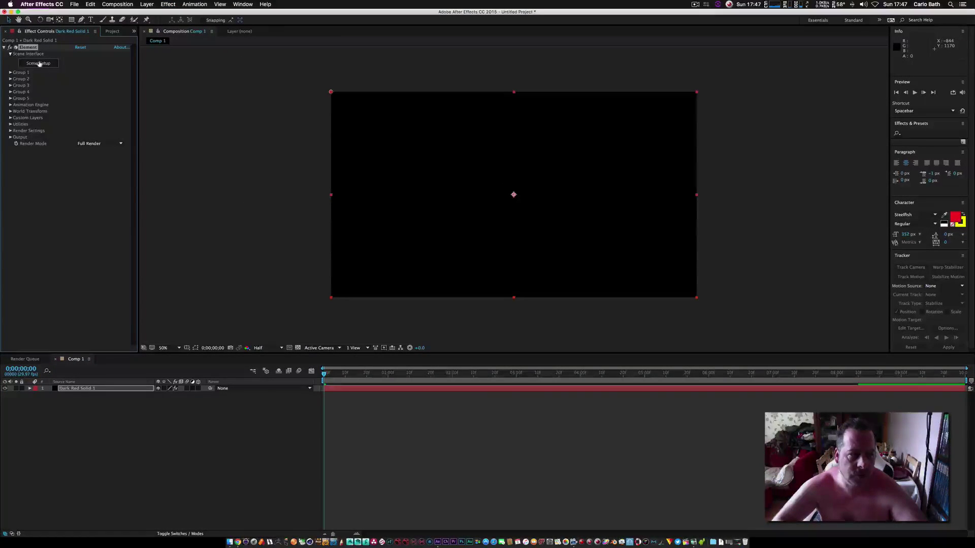
Step: In Element Scene Setup, add fb_01 from the Futuristic_Buildings models and orbit the preview
click(39, 64)
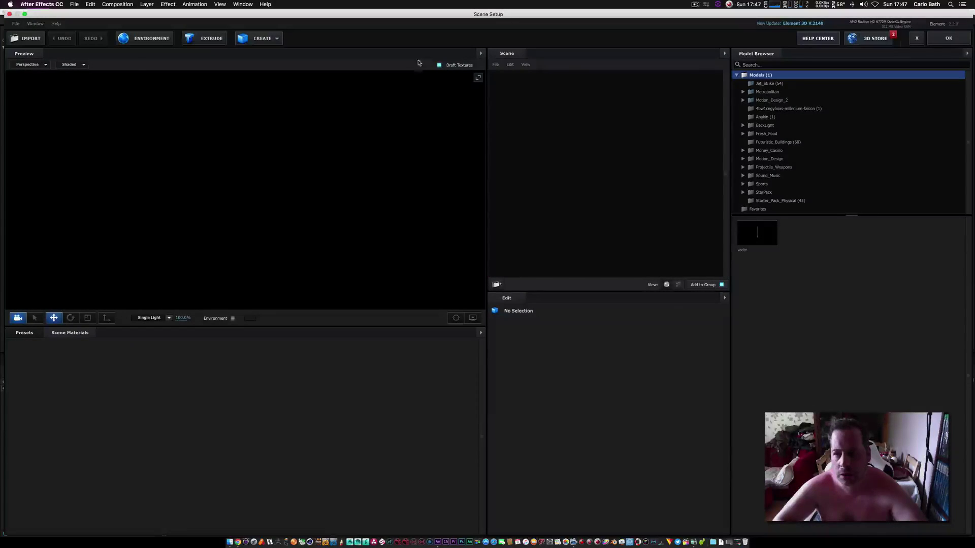
click(776, 142)
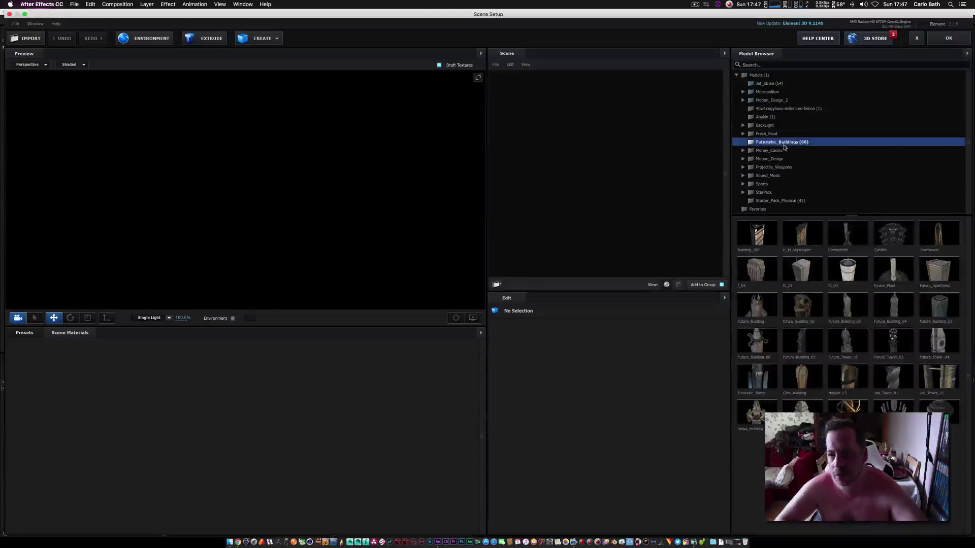
click(801, 266)
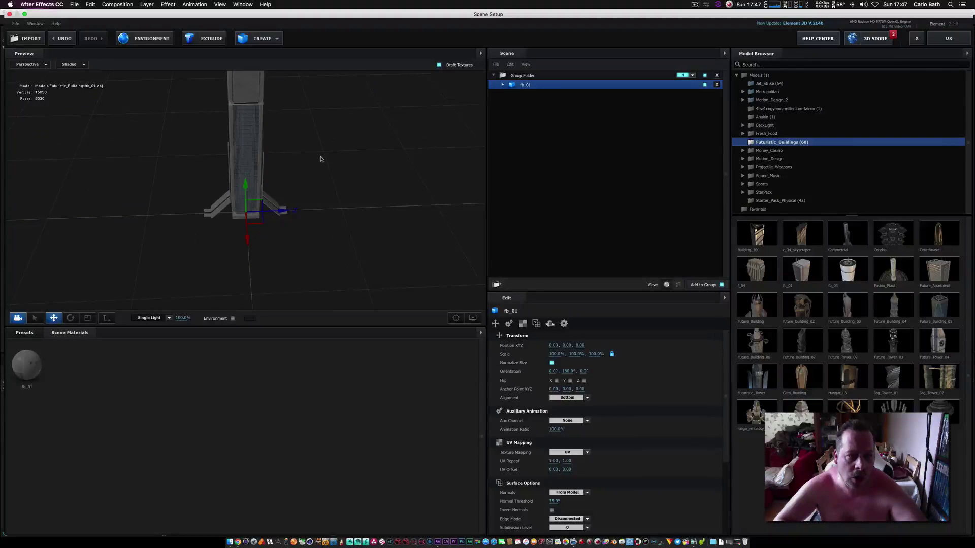
scroll(308, 115, up, 5)
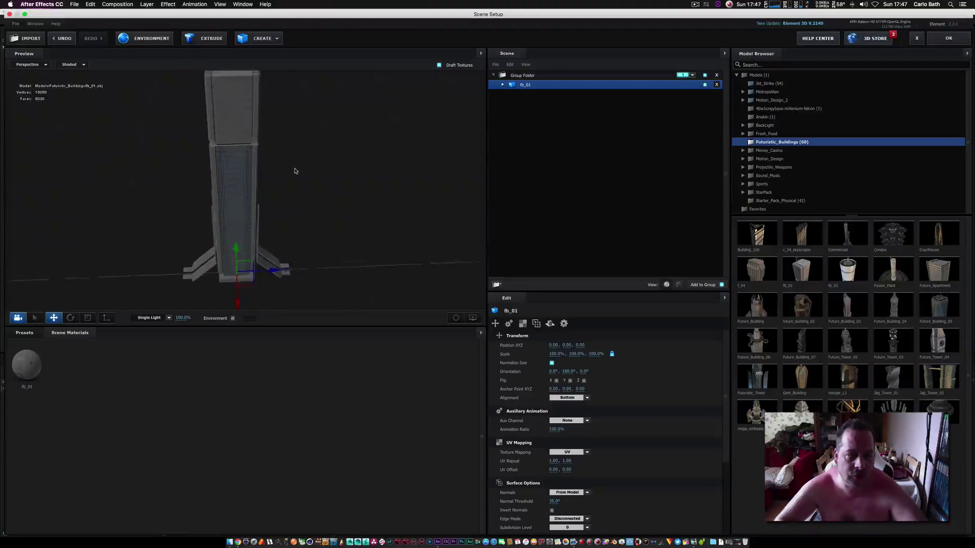
mouse_move(354, 206)
mouse_down()
mouse_move(315, 191)
mouse_move(342, 191)
mouse_up()
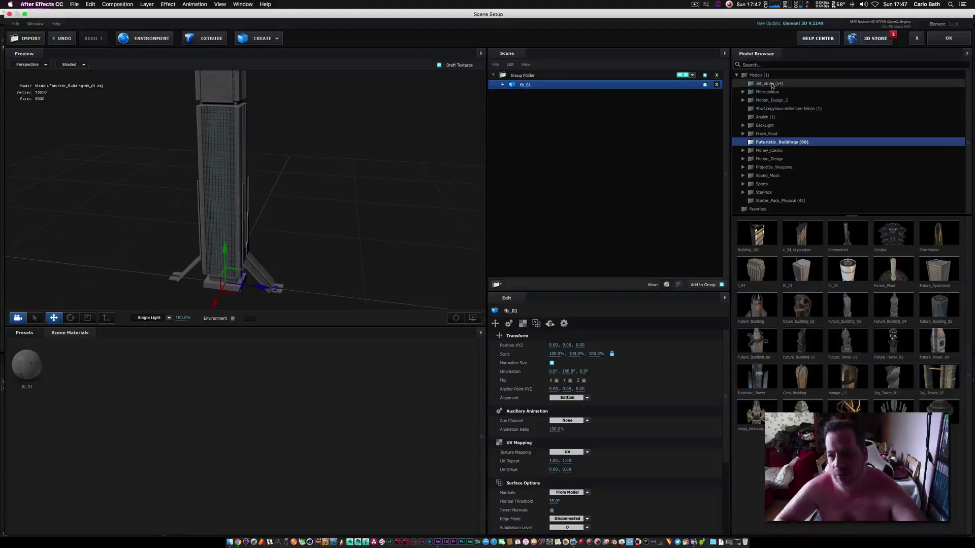